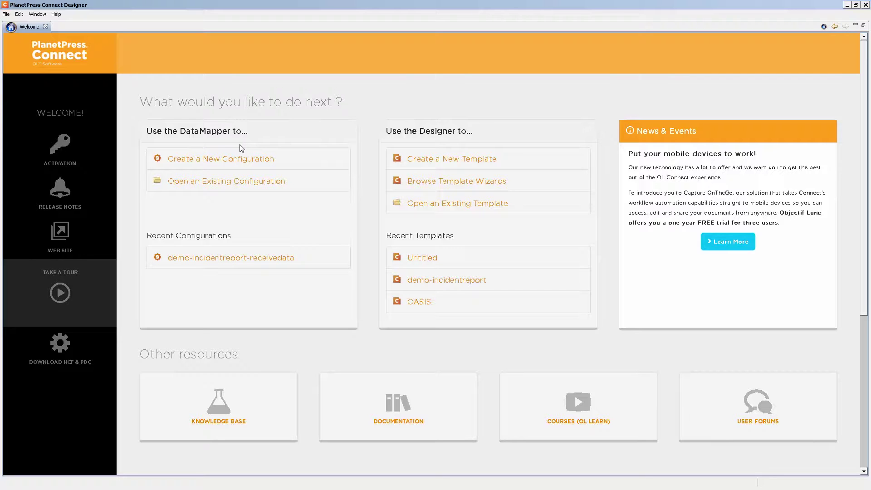
Step: Create a new XML data mapping configuration from SampleData.xml in the Data Sources folder on drive E
click(236, 160)
click(653, 192)
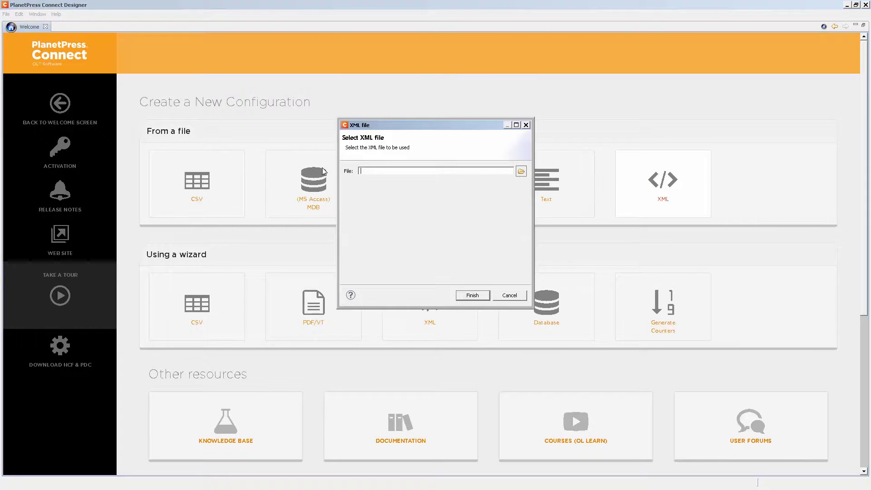
click(521, 171)
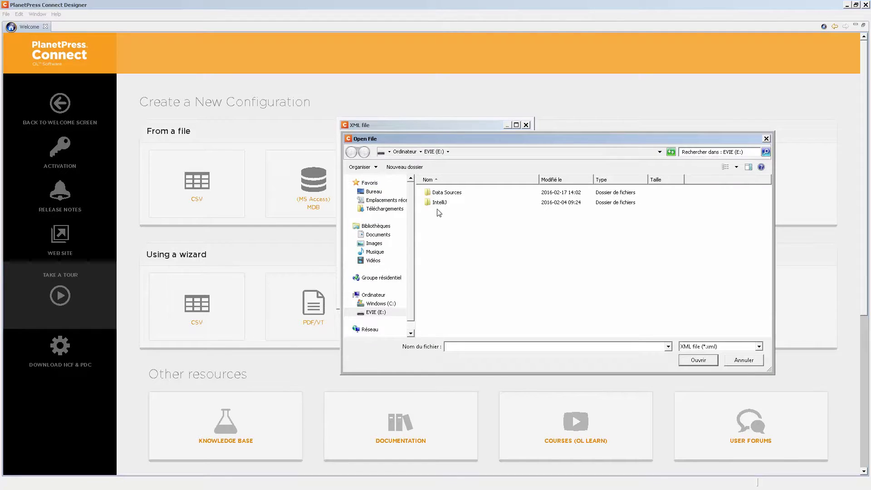
double_click(449, 193)
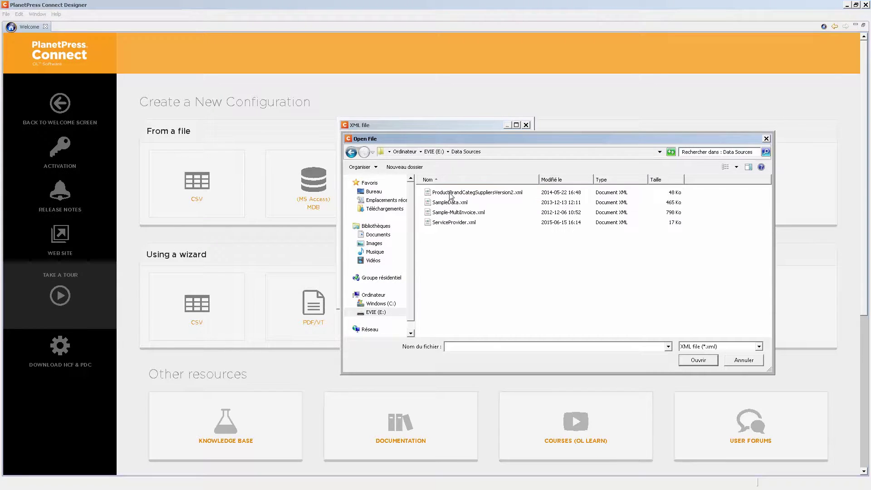
click(450, 204)
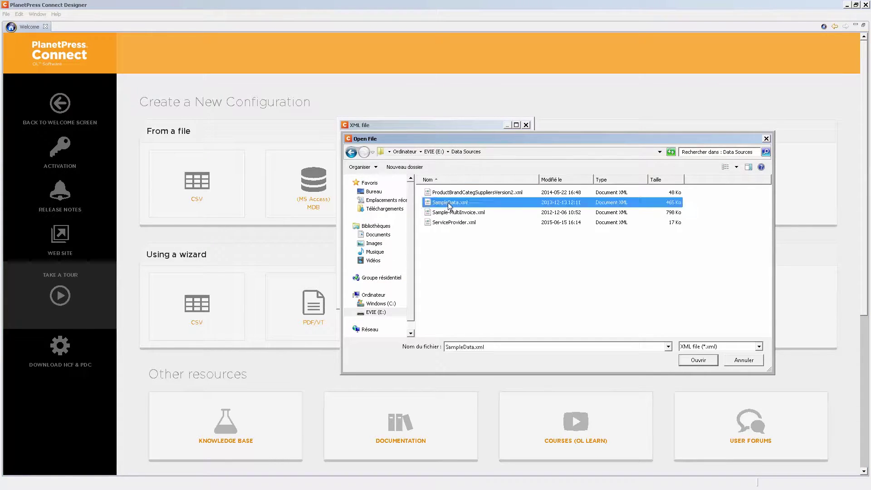
double_click(450, 203)
click(472, 295)
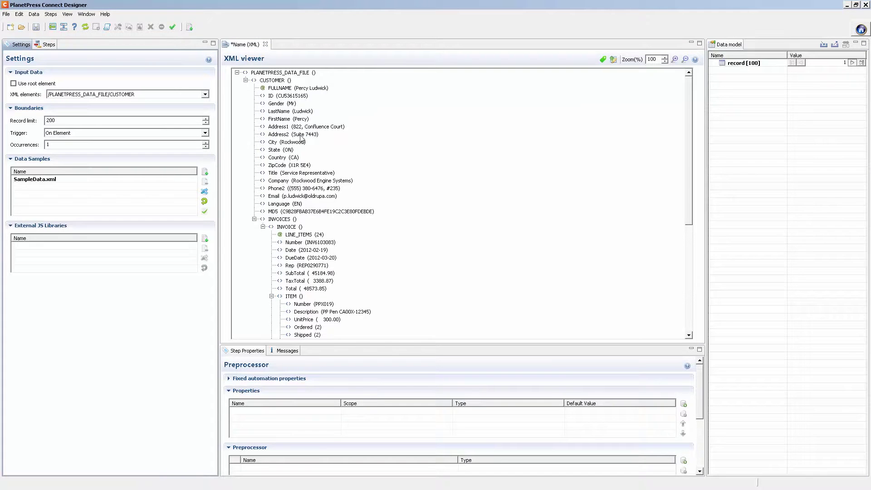
Step: Extract the customer fields FULLNAME through MD5 and the invoice fields LINE_ITEMS through Total into the record table
click(277, 88)
shift+click(270, 211)
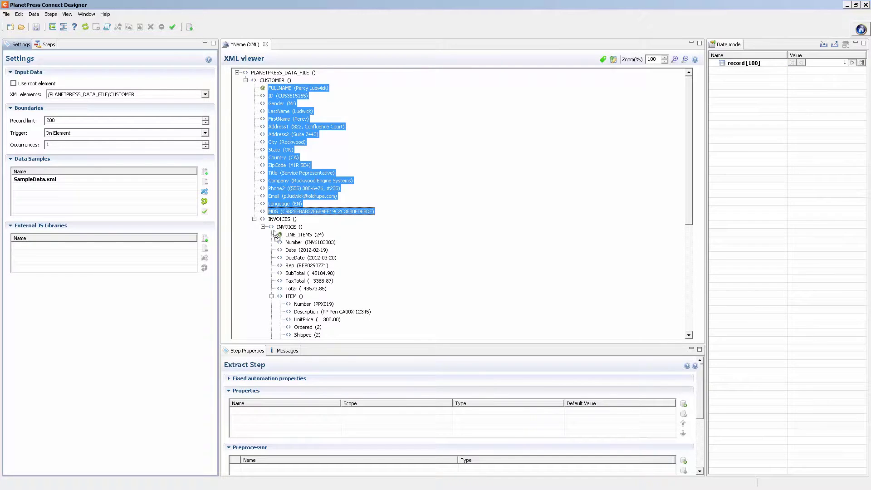
click(292, 226)
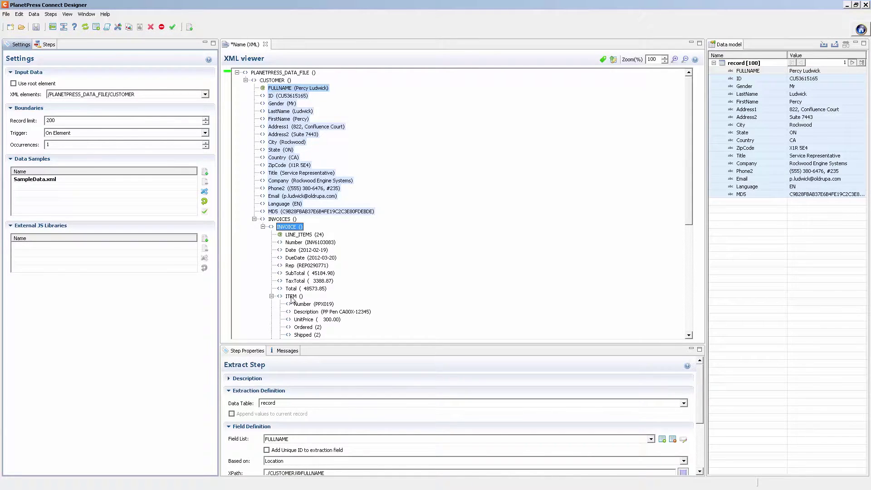
key(Down)
shift+click(291, 288)
drag(301, 249, 733, 71)
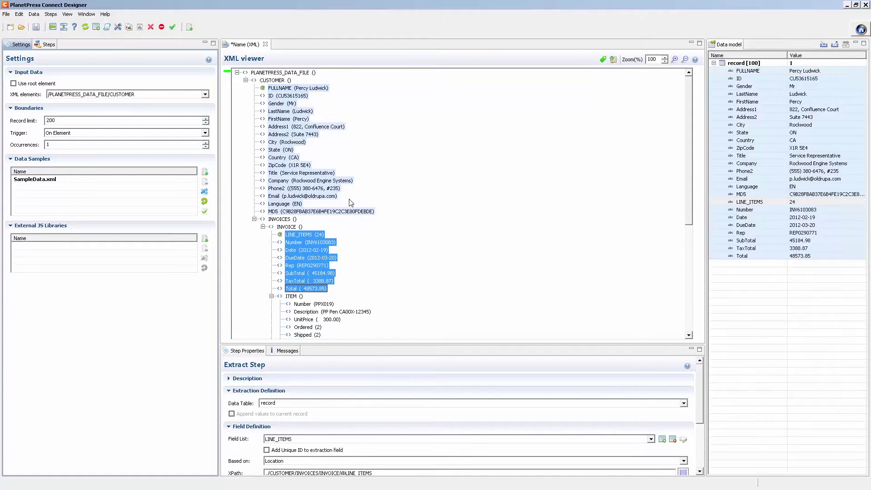
Step: Repeat over each invoice ITEM element and extract its fields Number through Total into the record.detail table
click(293, 297)
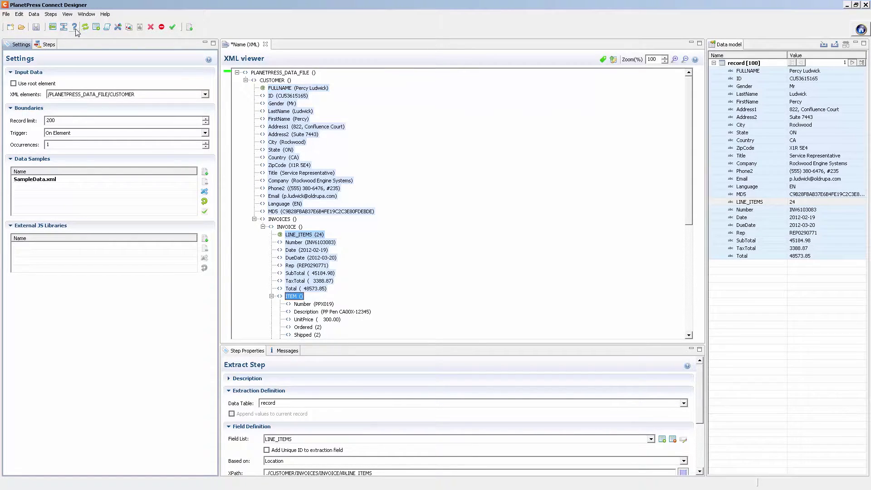
click(308, 305)
scroll(313, 281, down, 3)
shift+click(309, 281)
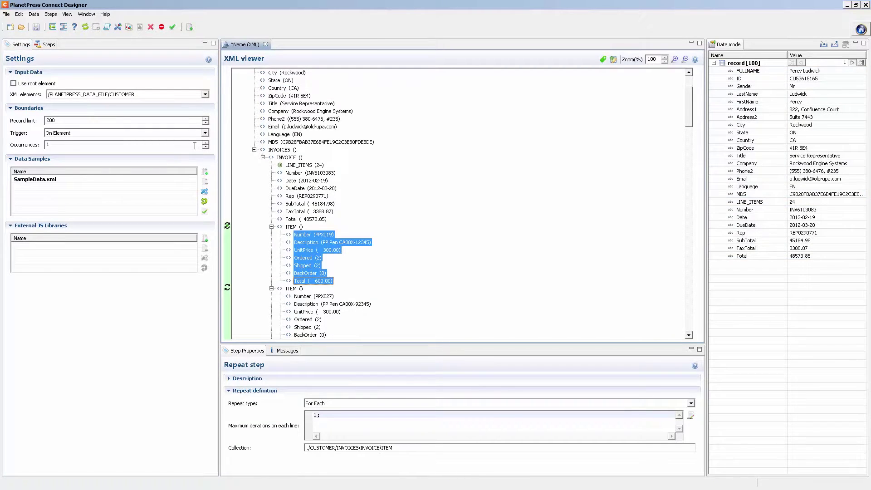
click(59, 27)
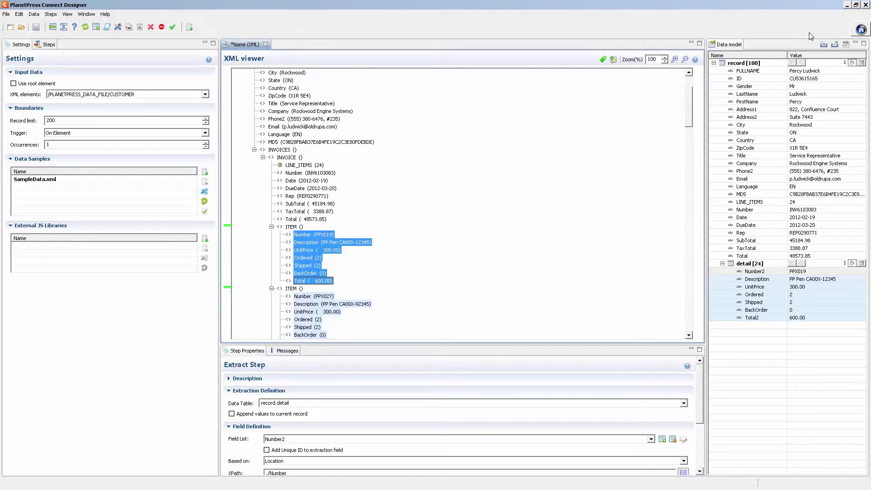
Step: Export the data model to the Data Sources folder under the name invoice
click(834, 45)
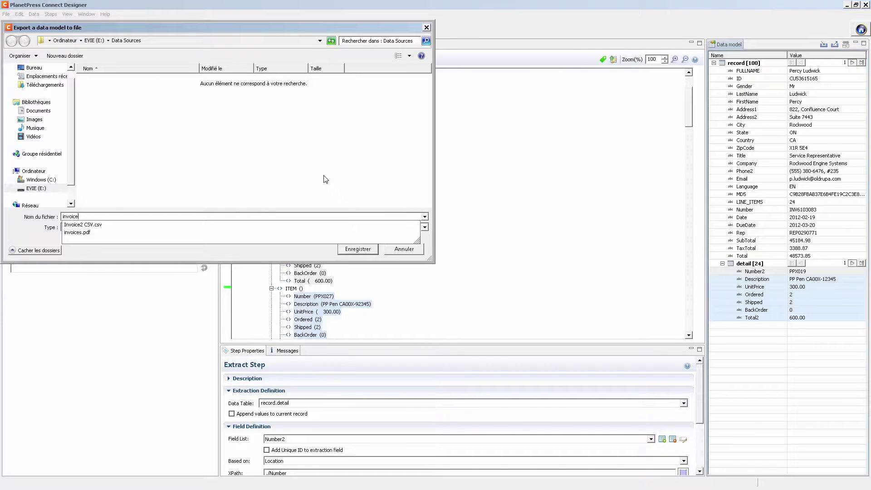
key(Return)
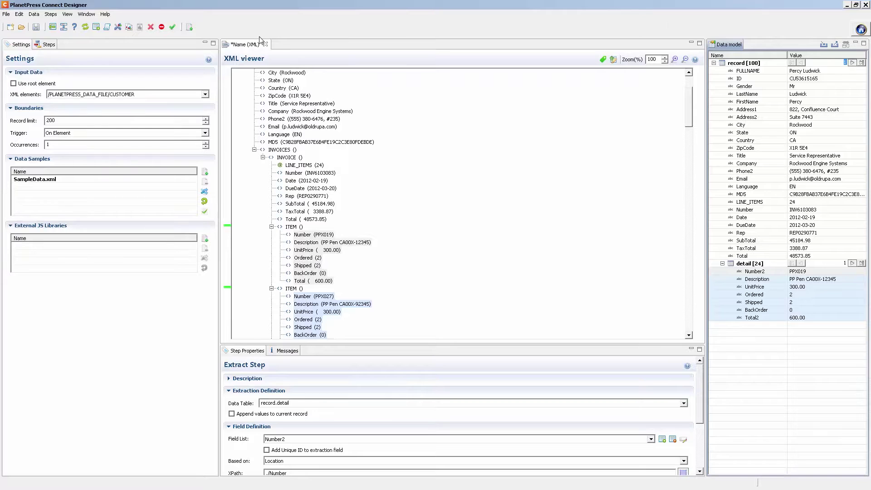
Step: Create a new CSV data mapping configuration from Transact2.csv, discarding the unsaved changes to the XML configuration
click(10, 27)
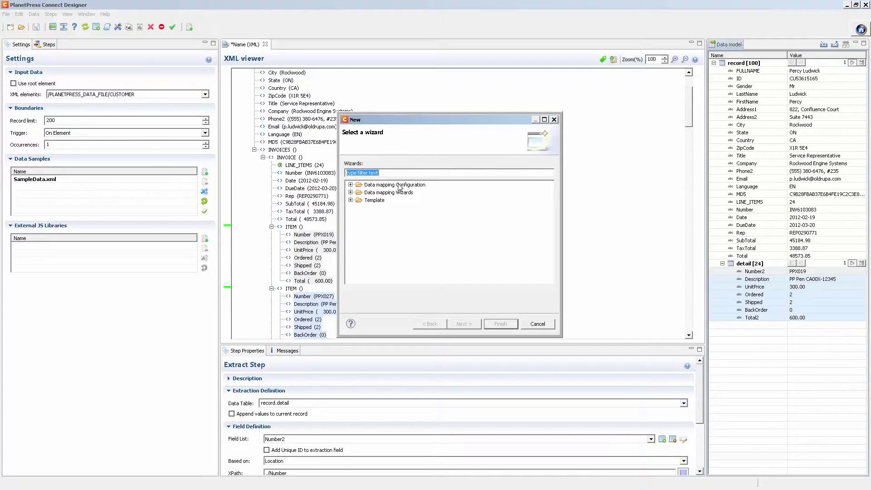
click(351, 184)
click(350, 208)
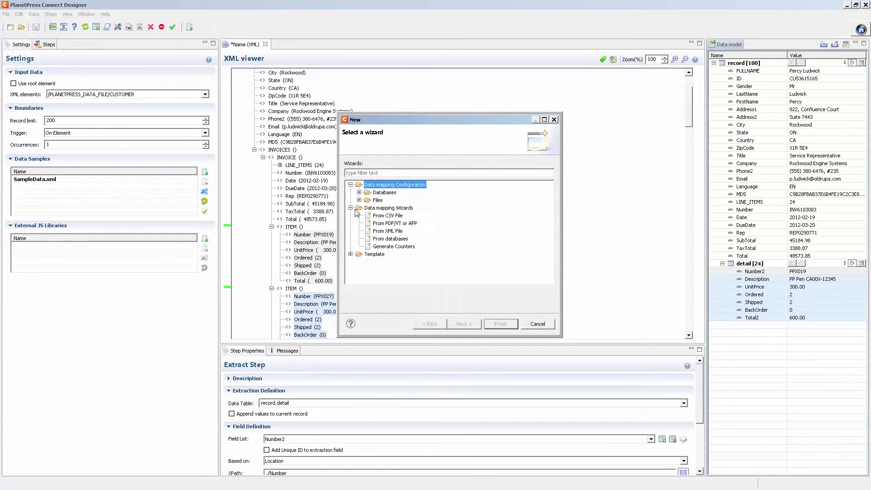
click(359, 200)
double_click(385, 209)
click(549, 166)
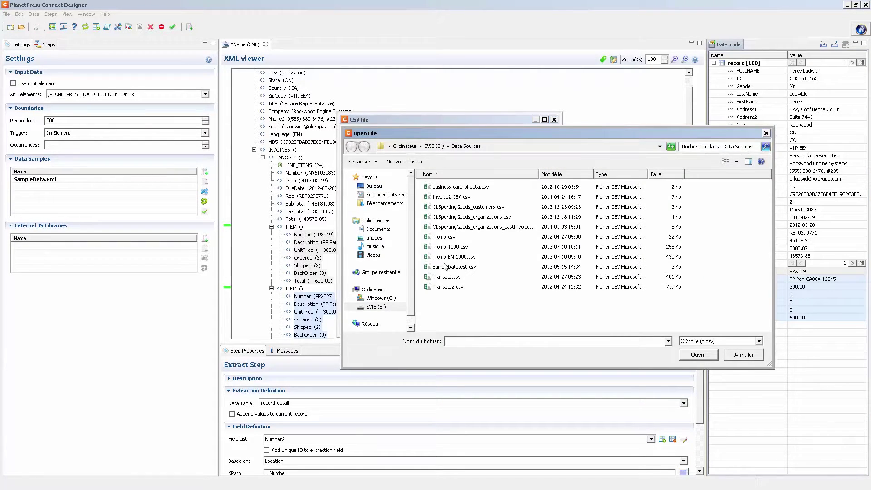
click(445, 286)
key(Return)
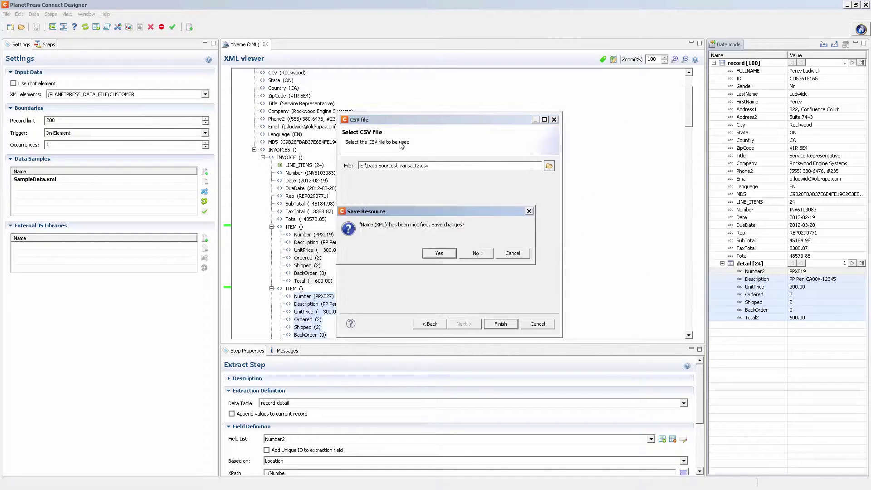
click(474, 253)
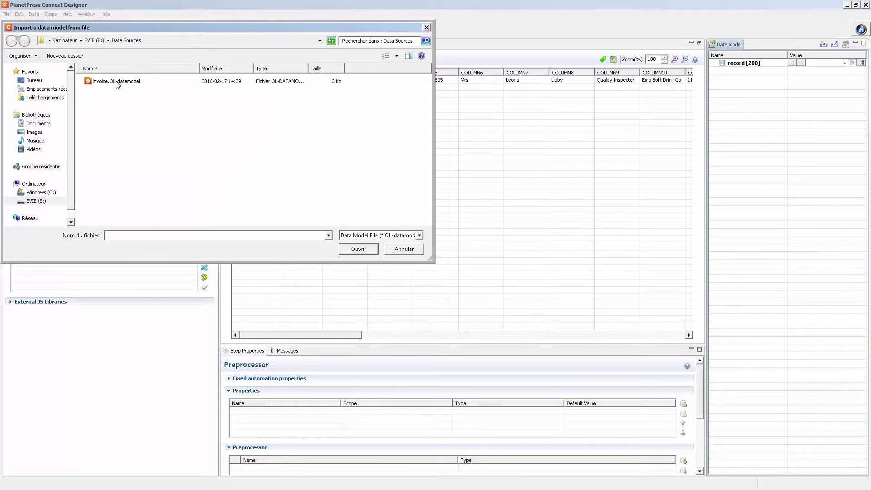
Step: Import the invoice.OL-datamodel file and extract COLUMN1, COLUMN2 and COLUMN3 into the ID, Date and DueDate fields
double_click(119, 84)
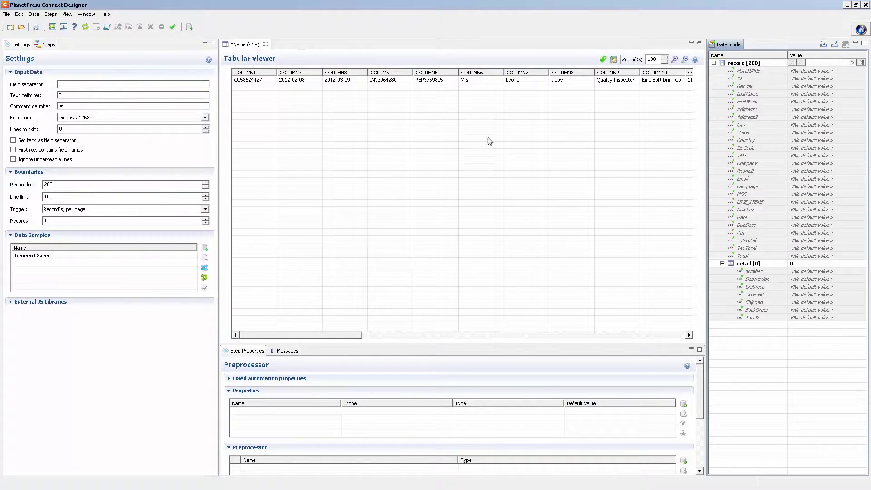
click(256, 80)
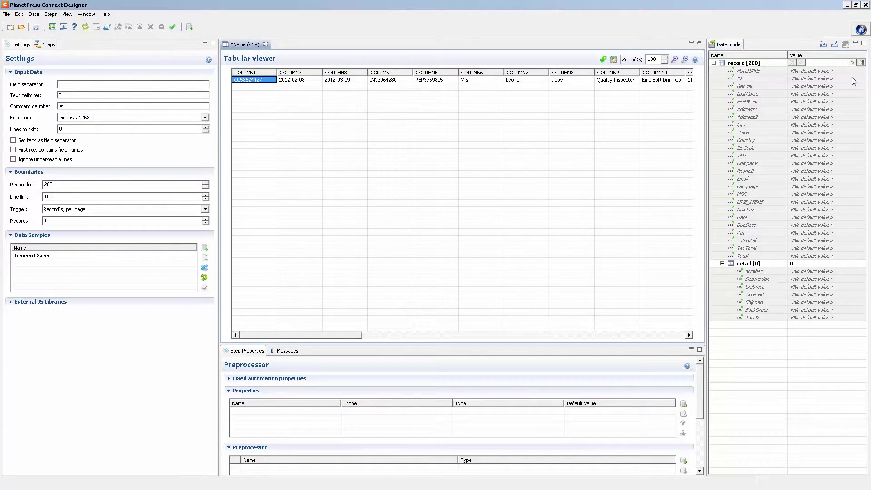
mouse_move(742, 80)
mouse_down()
mouse_move(249, 86)
mouse_move(343, 128)
mouse_move(741, 79)
mouse_up()
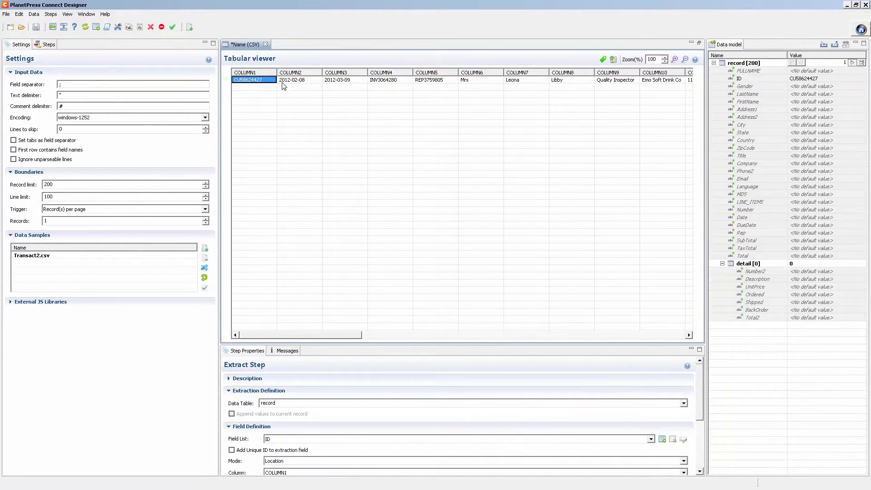
drag(293, 82, 748, 218)
drag(340, 81, 790, 225)
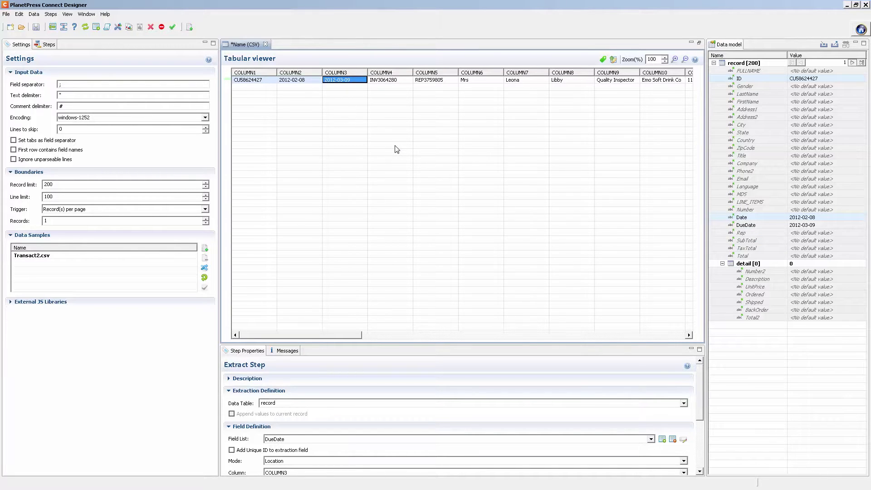
Step: Set the record boundary trigger of the CSV data to On change
click(59, 210)
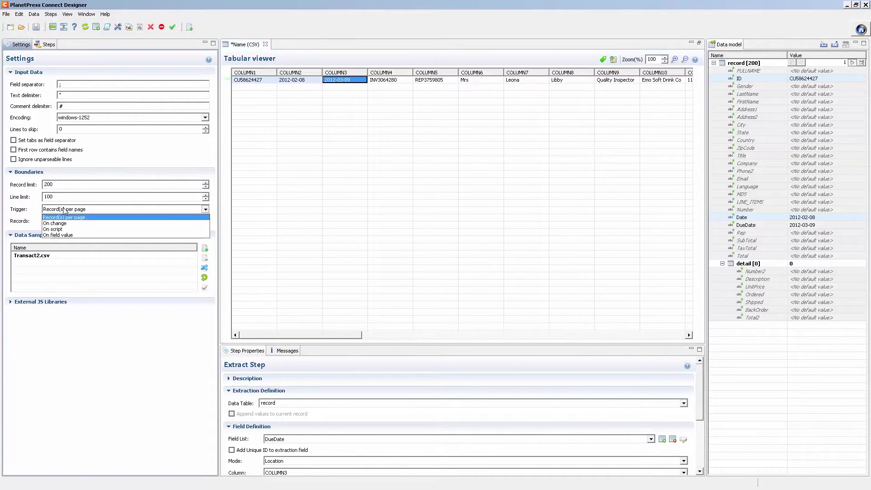
click(59, 224)
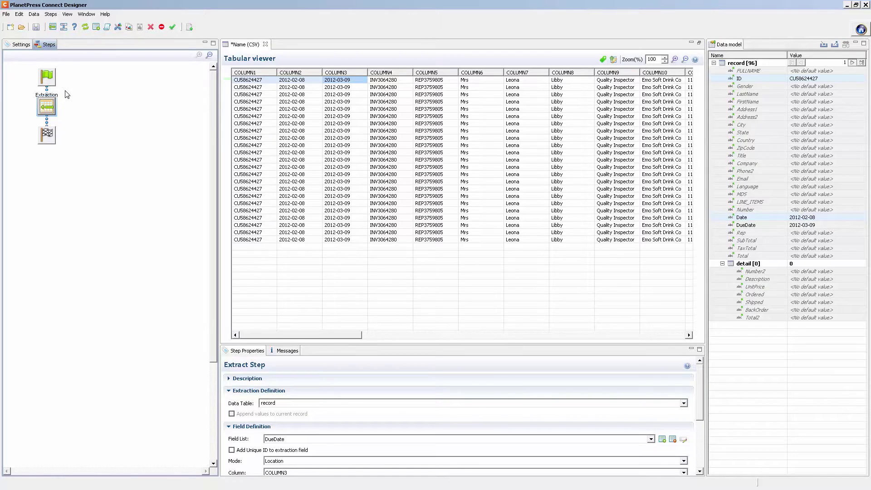
Step: Add a new script preprocessor to the Preprocessor step at the start of the data mapping workflow
click(46, 76)
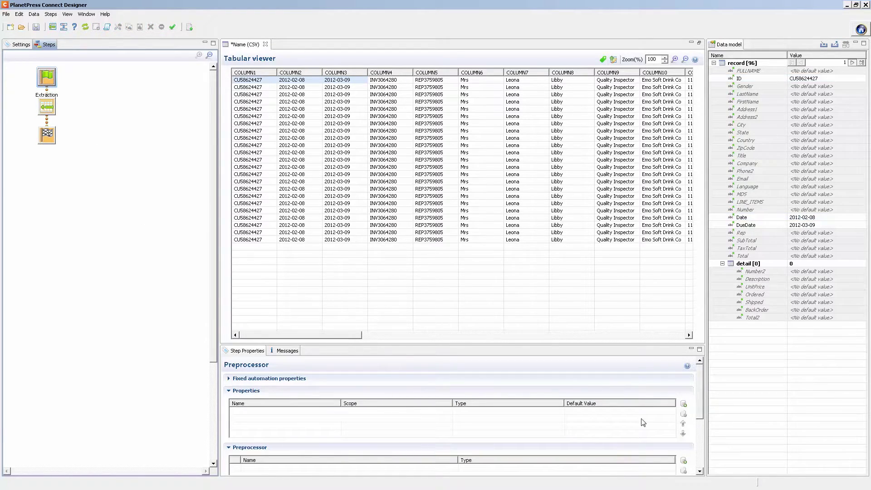
drag(702, 393, 701, 418)
click(684, 401)
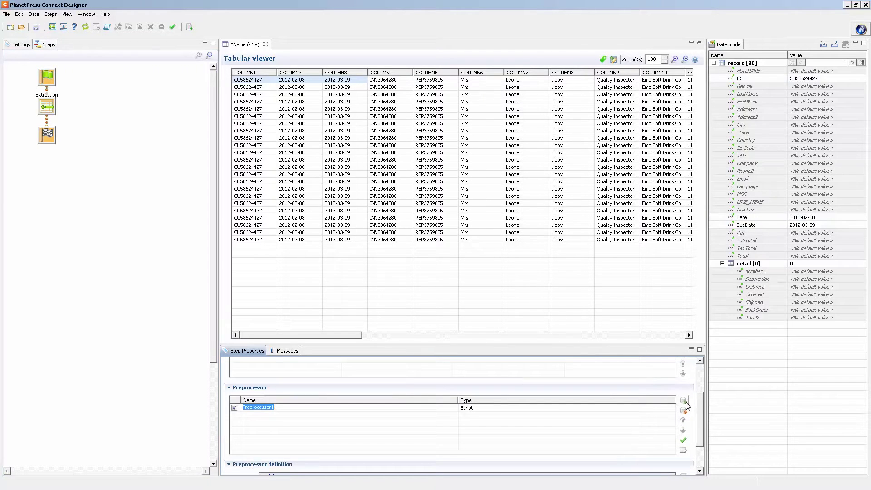